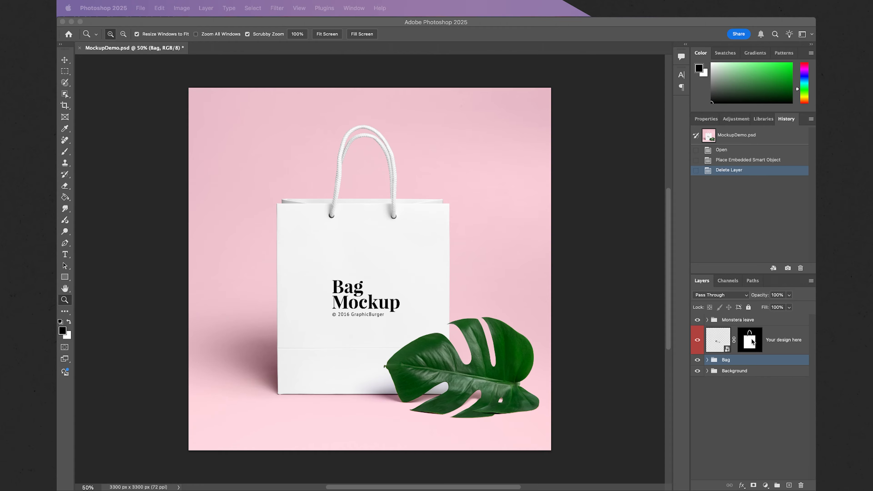
# Step: Open the contents of the "Your design here" smart object without updating its text layers
pyautogui.click(726, 348)
pyautogui.doubleClick(726, 349)
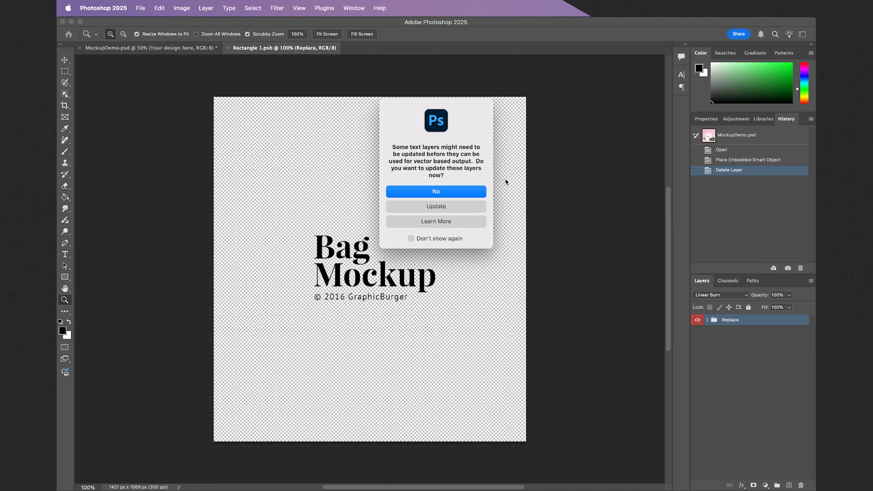
pyautogui.click(464, 191)
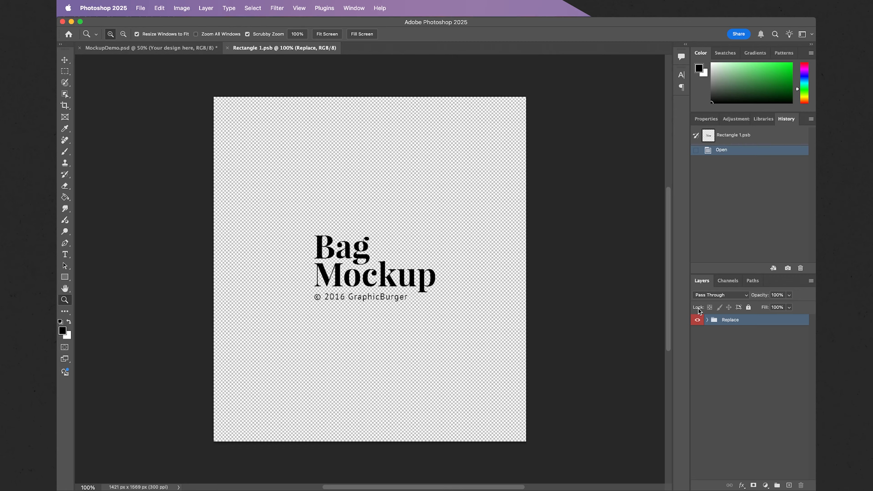
# Step: Delete the "© 2016 GraphicBurger" and "Bag Mockup" text layers from the Replace group
pyautogui.click(707, 320)
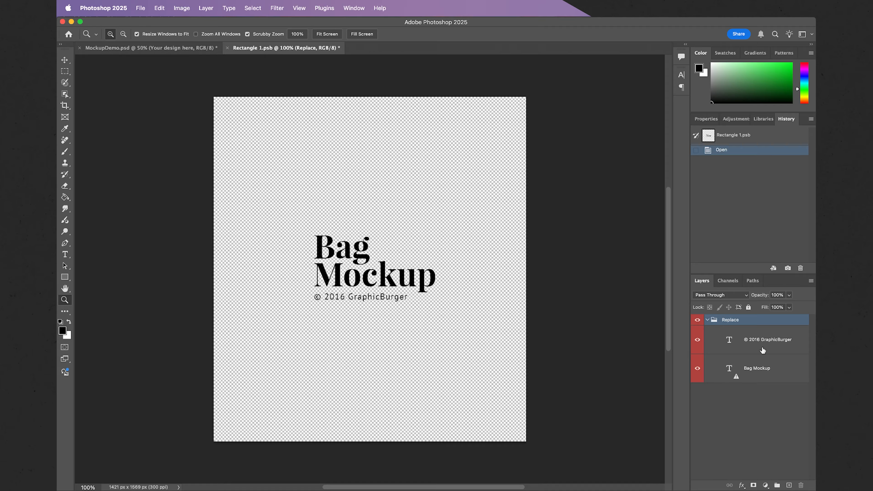
pyautogui.click(747, 344)
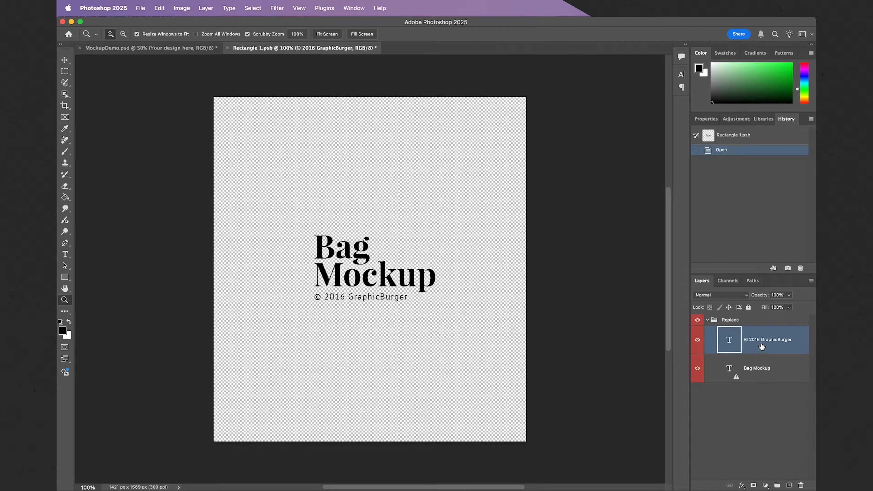
pyautogui.click(799, 485)
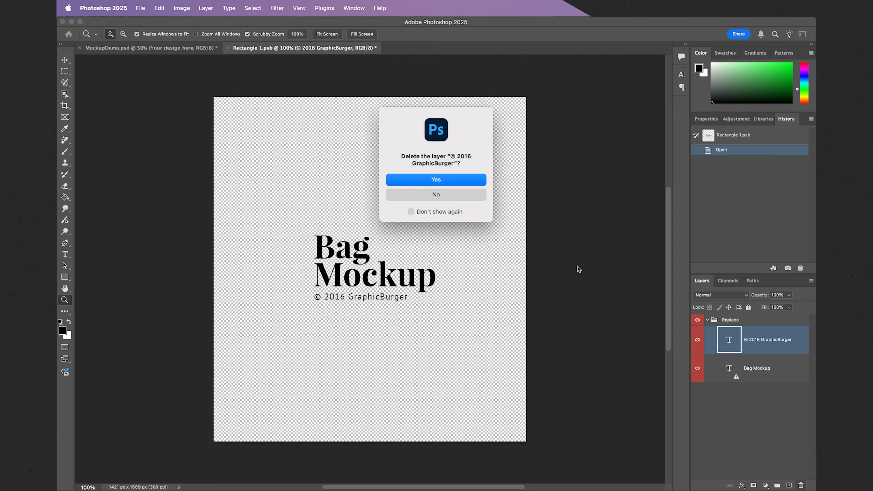
pyautogui.click(480, 185)
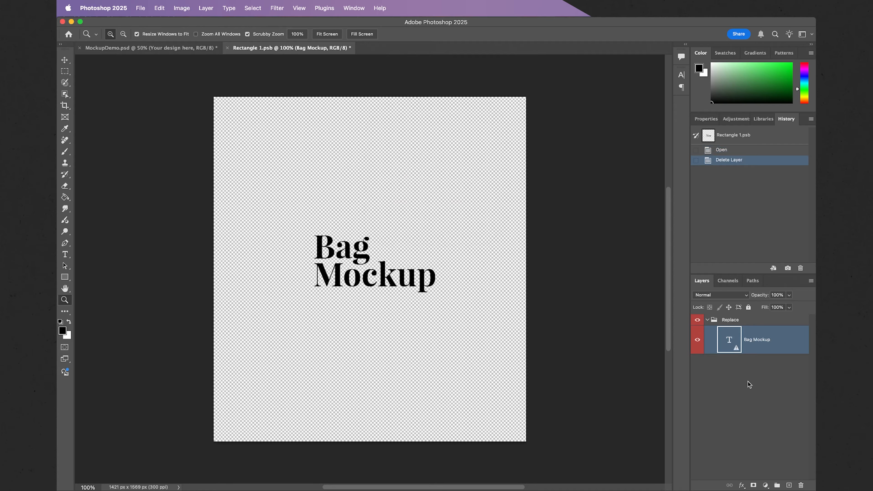
pyautogui.click(800, 485)
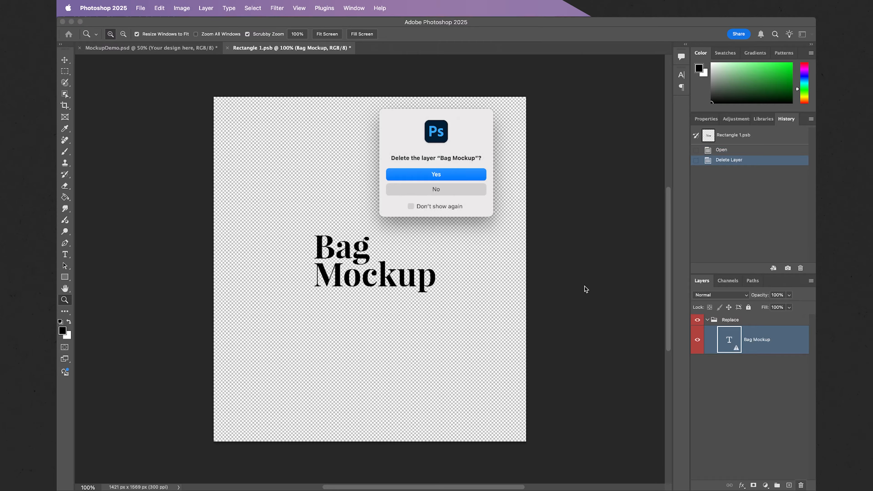
pyautogui.click(461, 174)
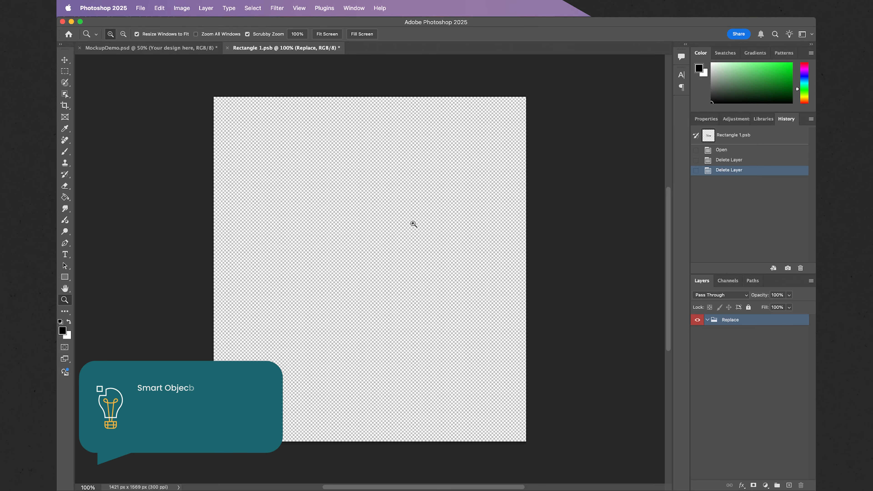
# Step: Place Robodude.png from Downloads as an embedded smart object in the emptied design file
pyautogui.click(140, 8)
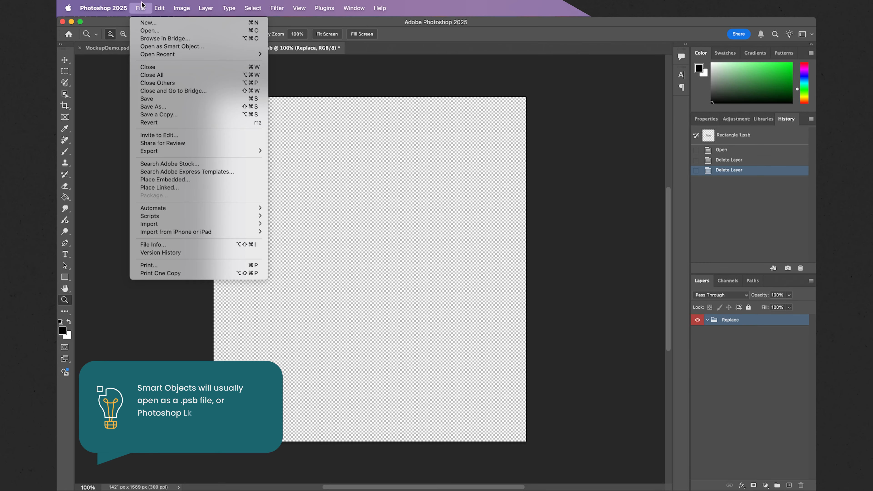
pyautogui.click(170, 179)
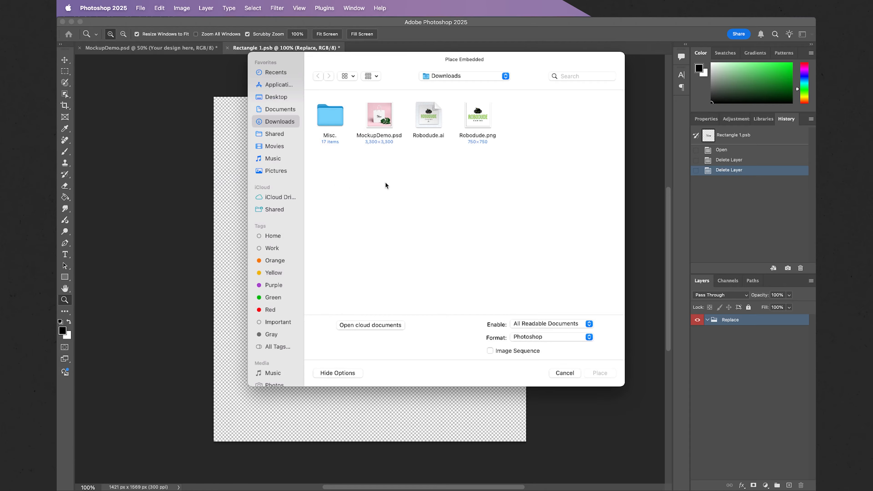
pyautogui.click(476, 120)
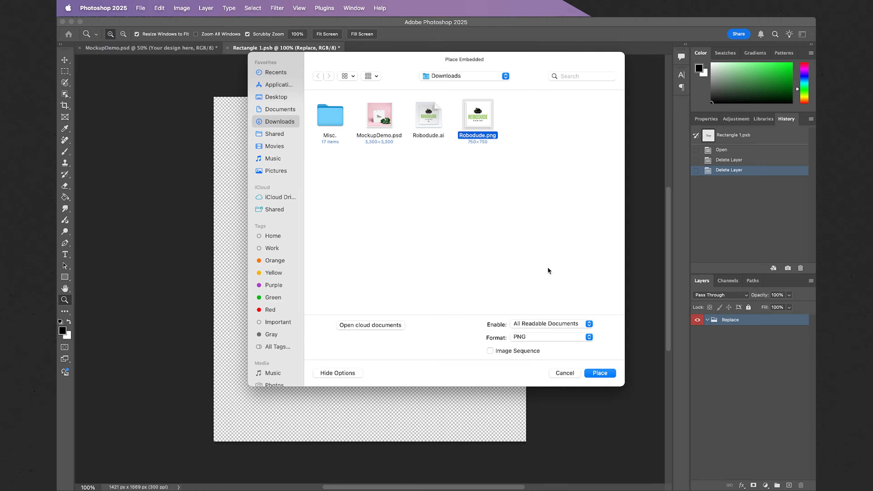
pyautogui.click(599, 372)
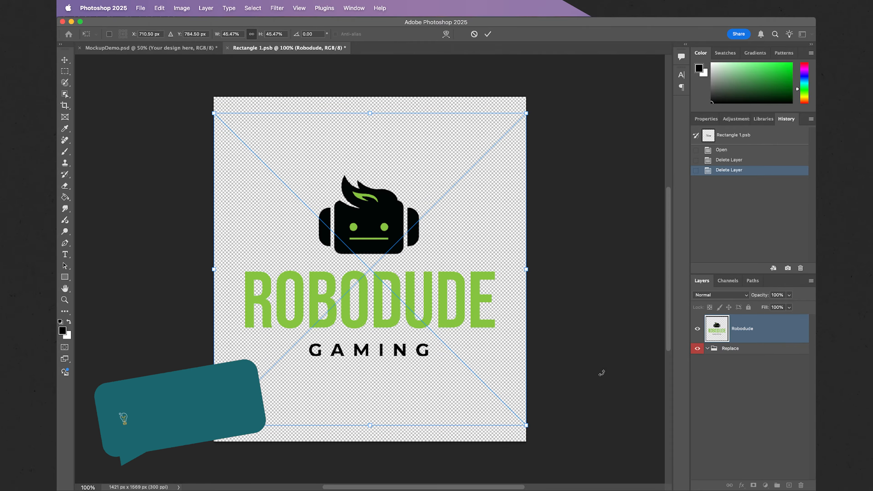
pyautogui.press('Return')
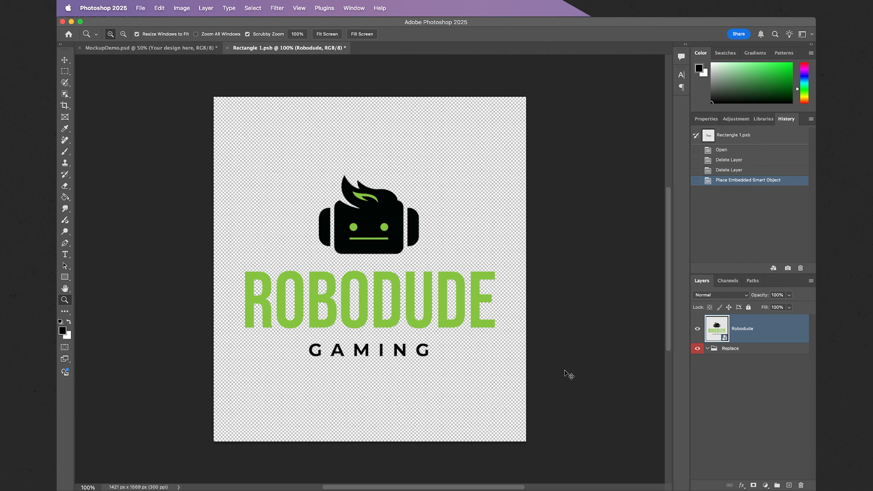
# Step: Scale the Robodude logo down around its centre to about 36%
pyautogui.press('super+t')
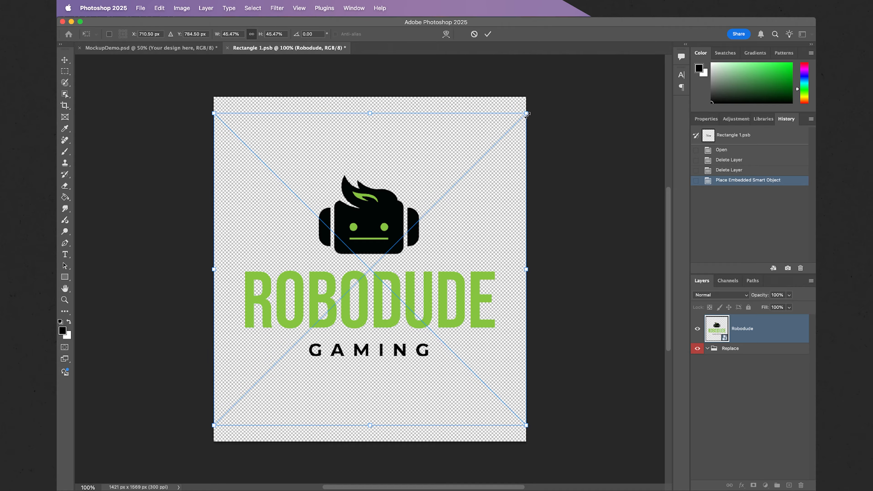
pyautogui.moveTo(526, 114); pyautogui.dragTo(497, 149)
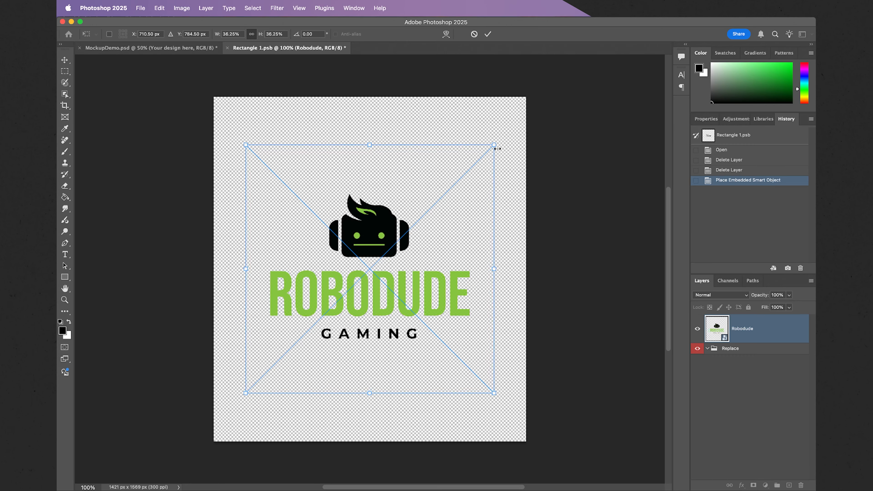
pyautogui.press('z')
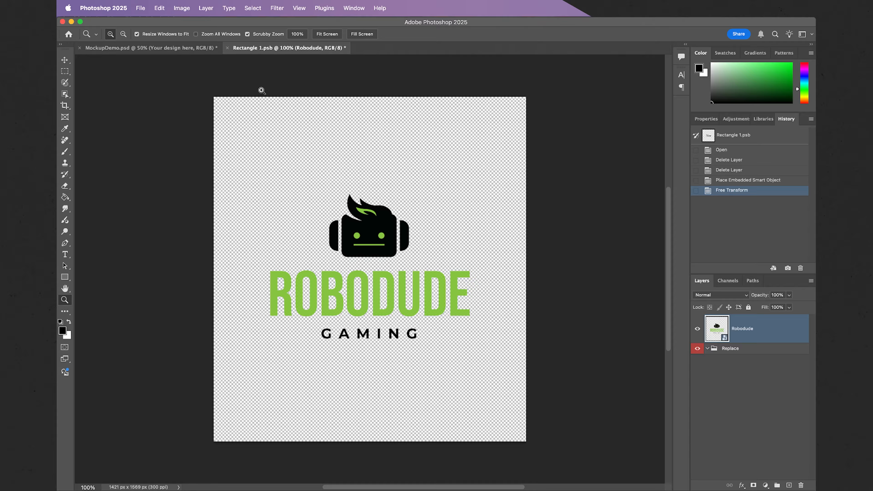
# Step: Save Rectangle 1.psb and close it to update the design on the bag mockup
pyautogui.click(140, 9)
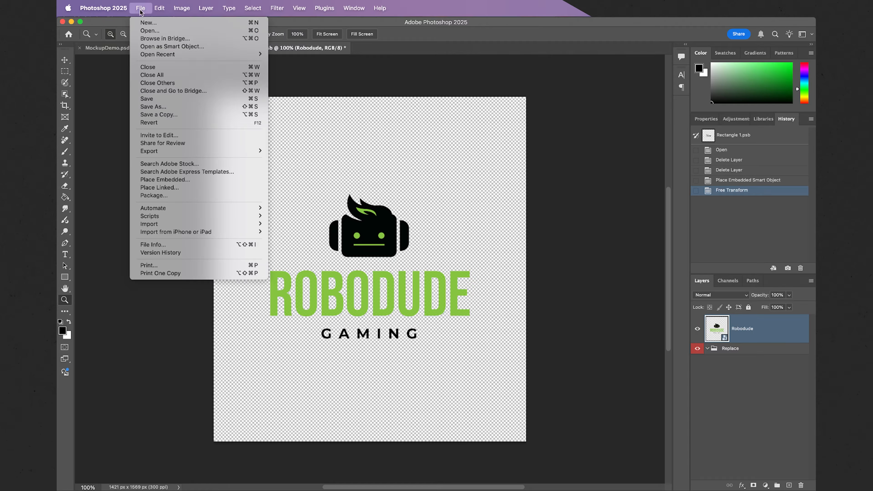
pyautogui.click(166, 100)
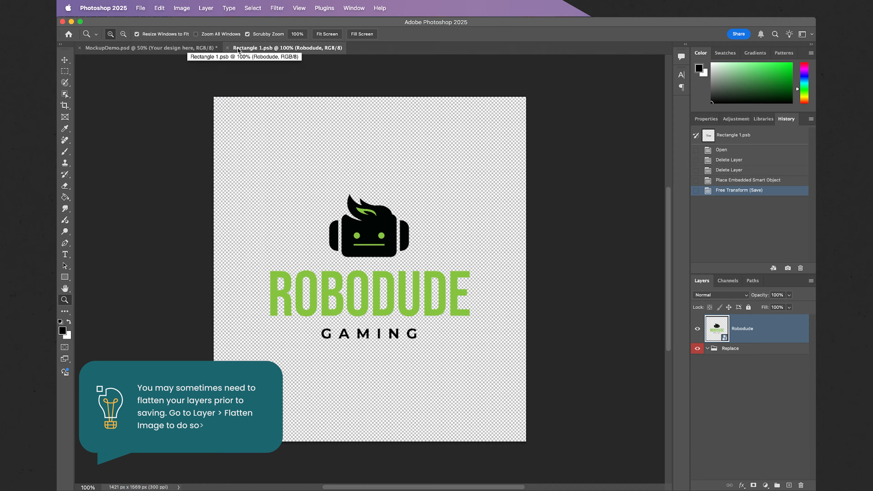
pyautogui.click(228, 48)
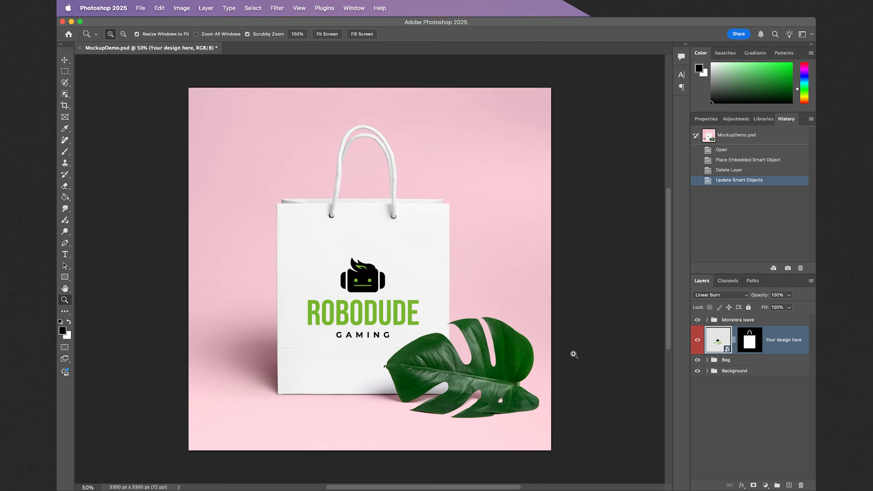
# Step: Delete the "Monstera leave" group together with its contents
pyautogui.click(743, 321)
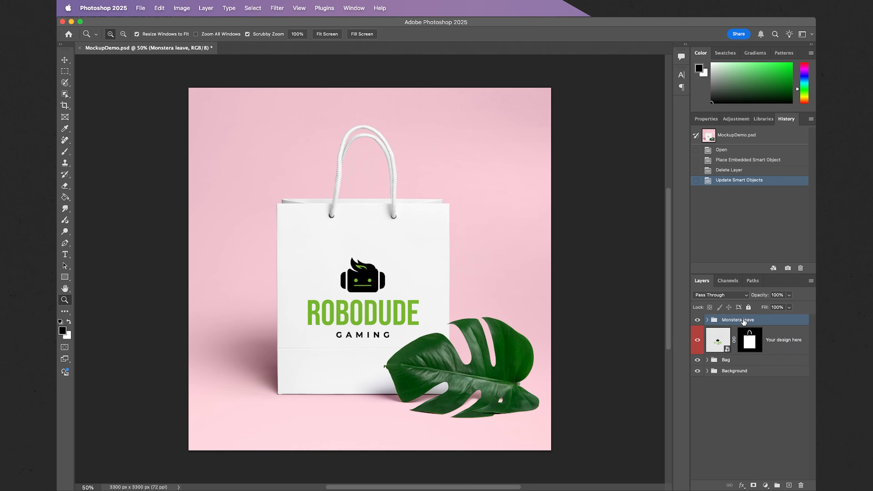
pyautogui.click(801, 485)
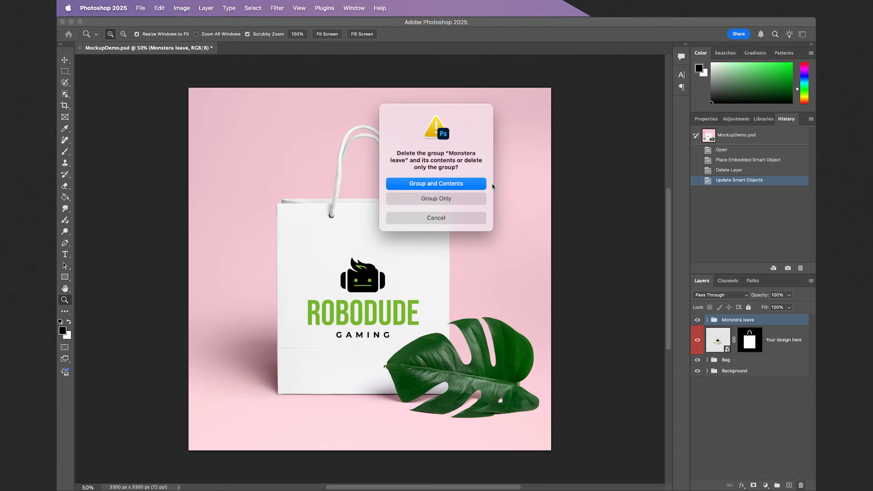
pyautogui.click(463, 185)
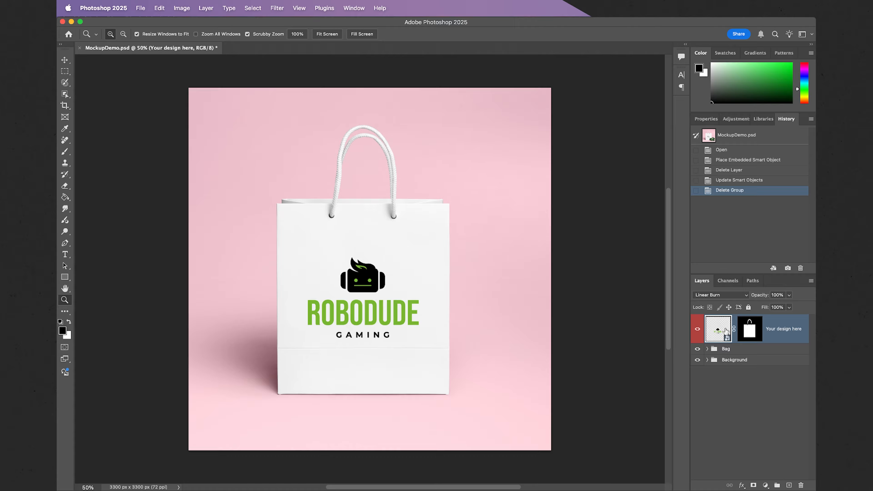
# Step: Move the Bag group and the "Your design here" layer together slightly right so the bag is centred horizontally on the canvas
pyautogui.click(749, 351)
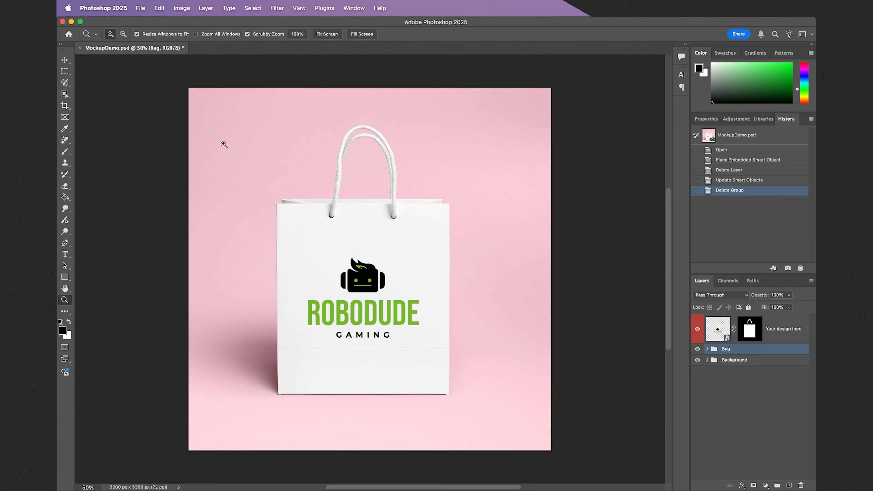
pyautogui.click(64, 61)
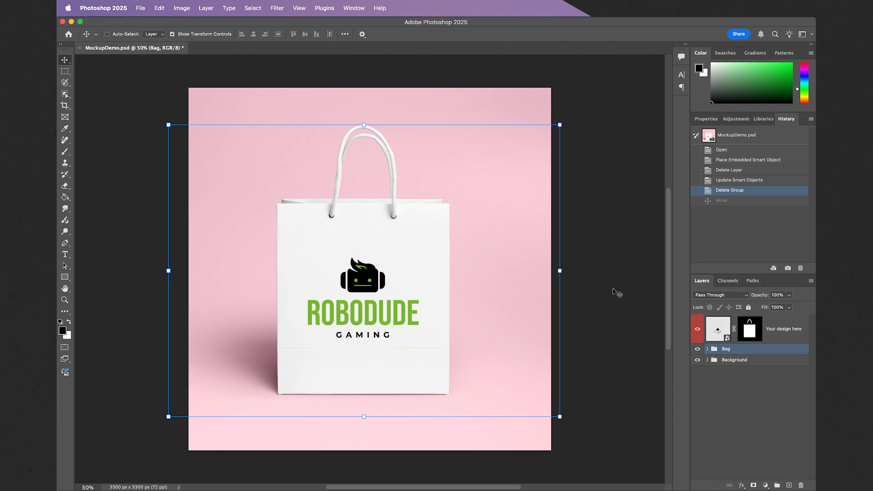
pyautogui.moveTo(795, 340)
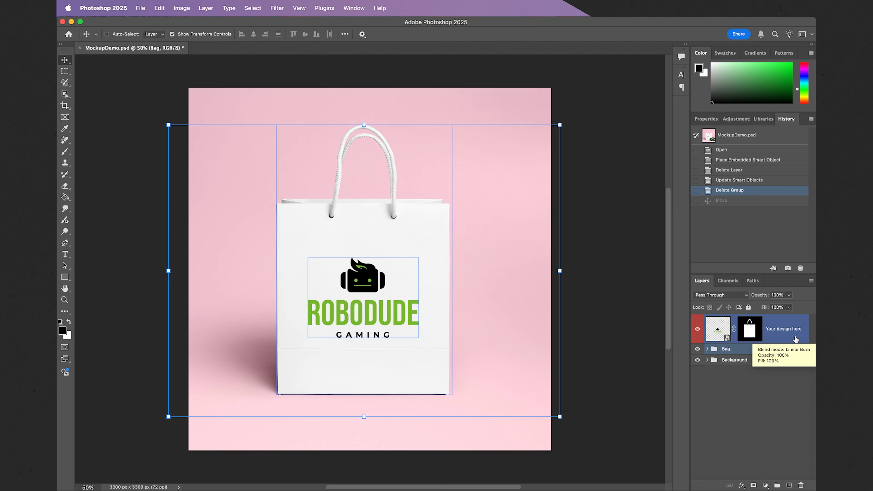
pyautogui.keyDown('shift'); pyautogui.click(794, 338); pyautogui.keyUp('shift')
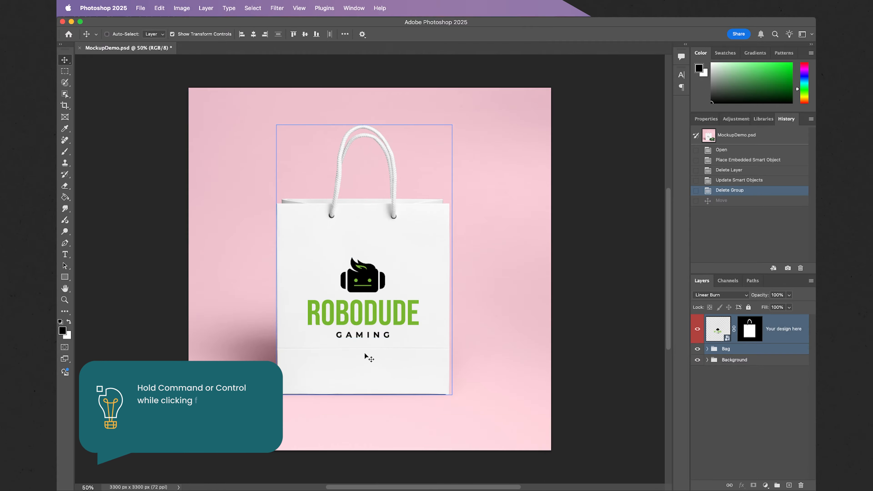
pyautogui.moveTo(366, 352); pyautogui.dragTo(368, 354)
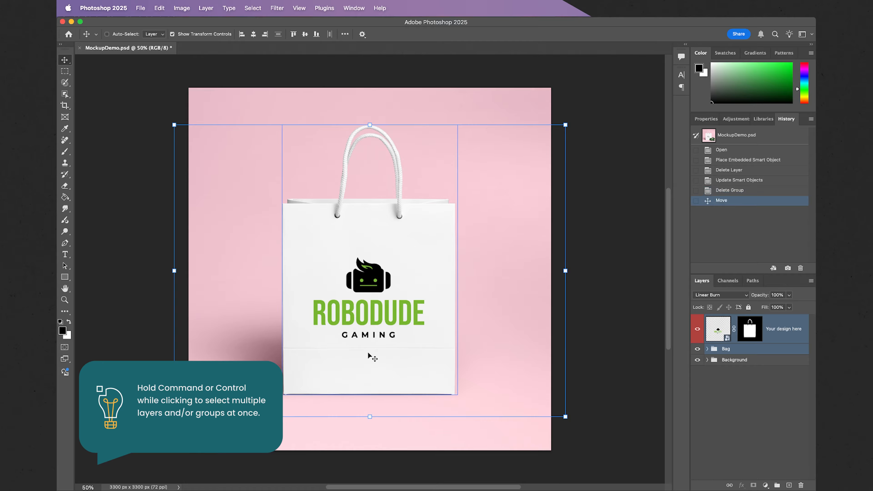
pyautogui.press('Right')
pyautogui.press('Right')
pyautogui.press('Right')
pyautogui.press('Right')
pyautogui.press('Right')
pyautogui.press('Right')
pyautogui.press('Right')
pyautogui.press('Right')
pyautogui.press('Right')
pyautogui.press('Right')
pyautogui.press('Right')
pyautogui.press('Right')
pyautogui.press('Right')
pyautogui.press('Right')
pyautogui.press('Right')
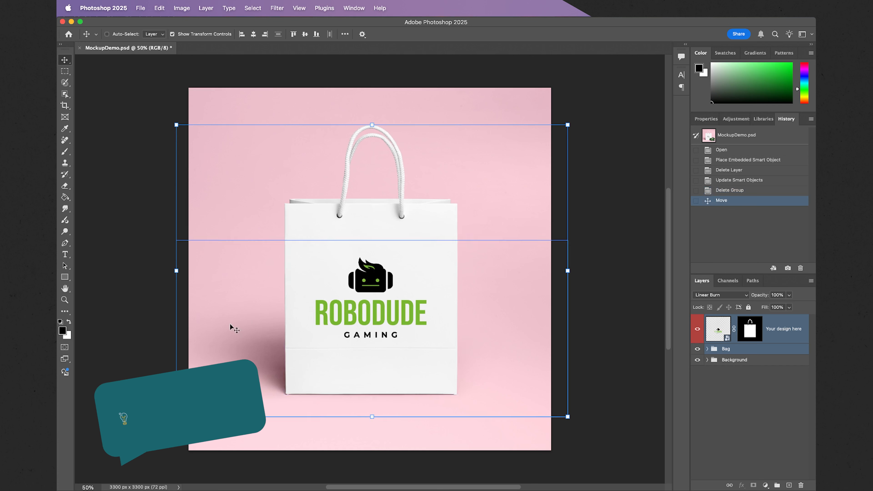
pyautogui.press('z')
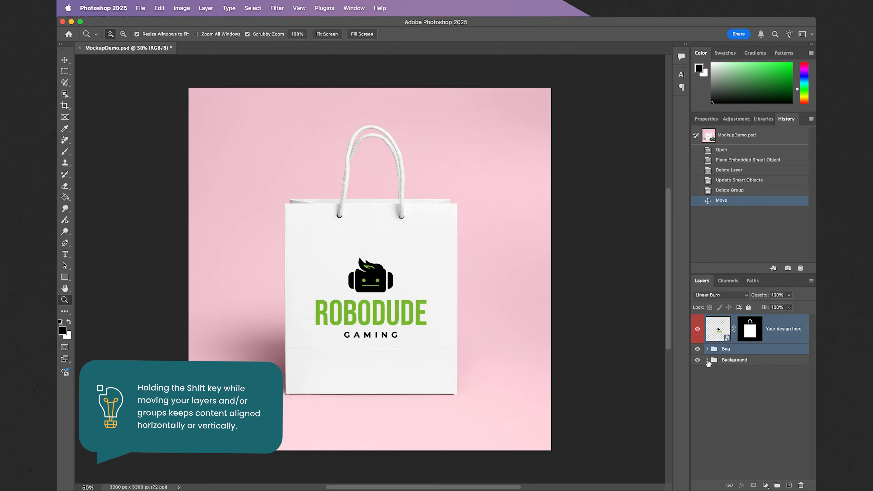
# Step: Expand the Background group and select its "Change background color" fill layer
pyautogui.click(707, 360)
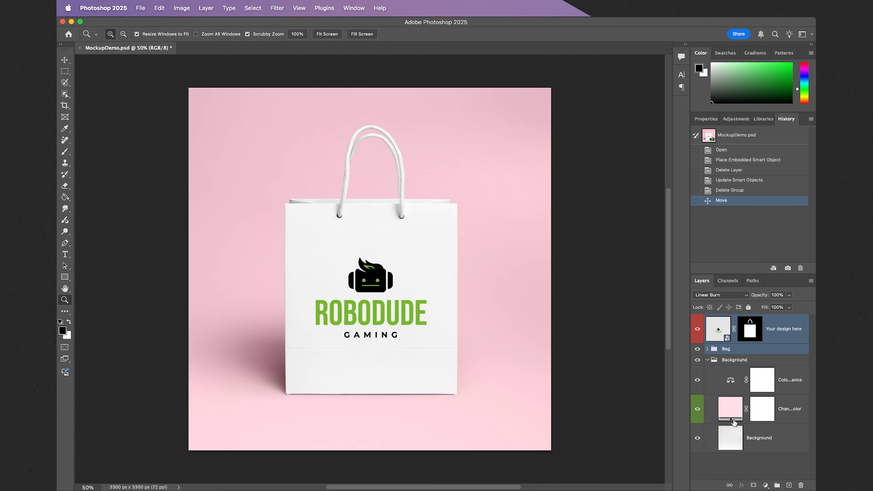
pyautogui.click(780, 410)
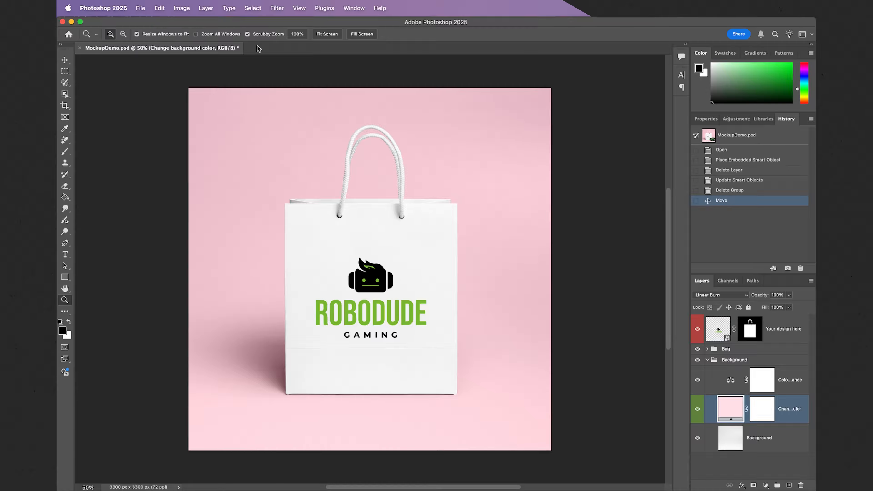
pyautogui.click(205, 8)
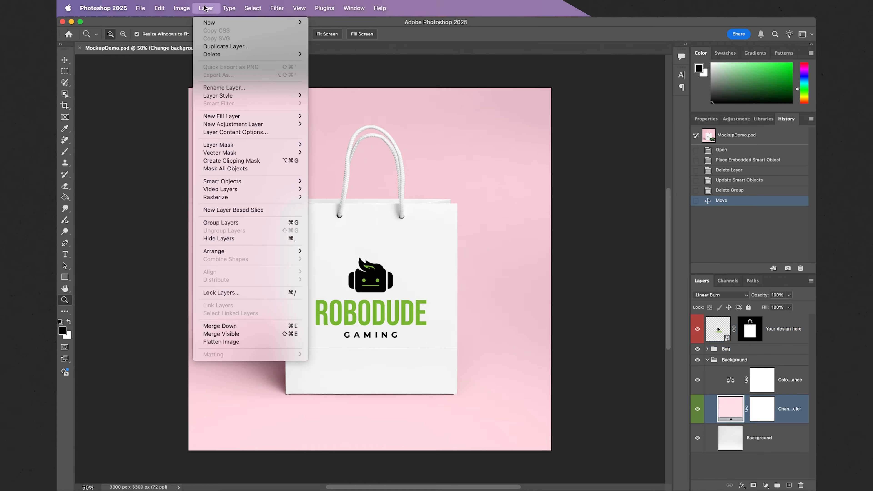
pyautogui.moveTo(249, 116)
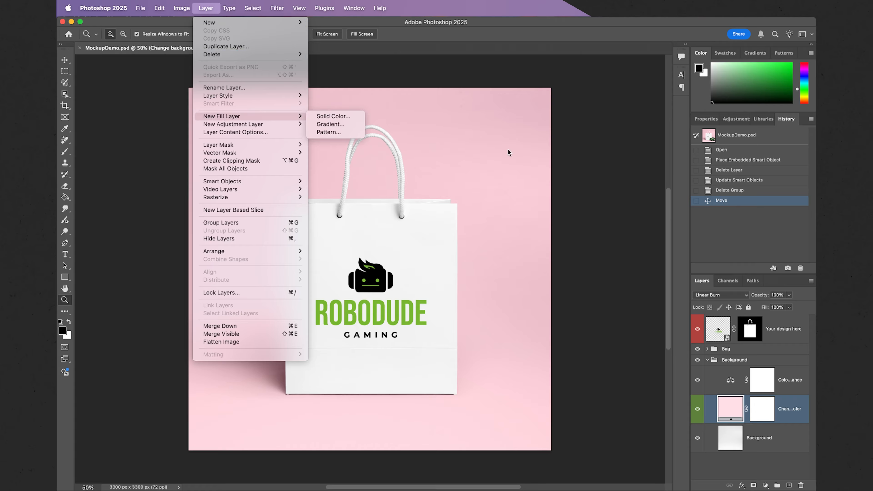
pyautogui.click(583, 170)
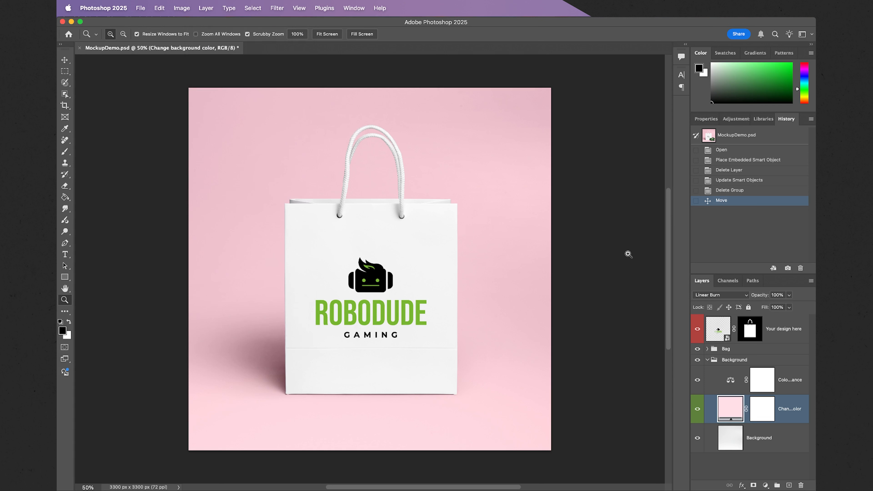
# Step: Set the "Change background color" fill to dark gray #3e3e3e and hide the Color Balance layer above it
pyautogui.doubleClick(726, 411)
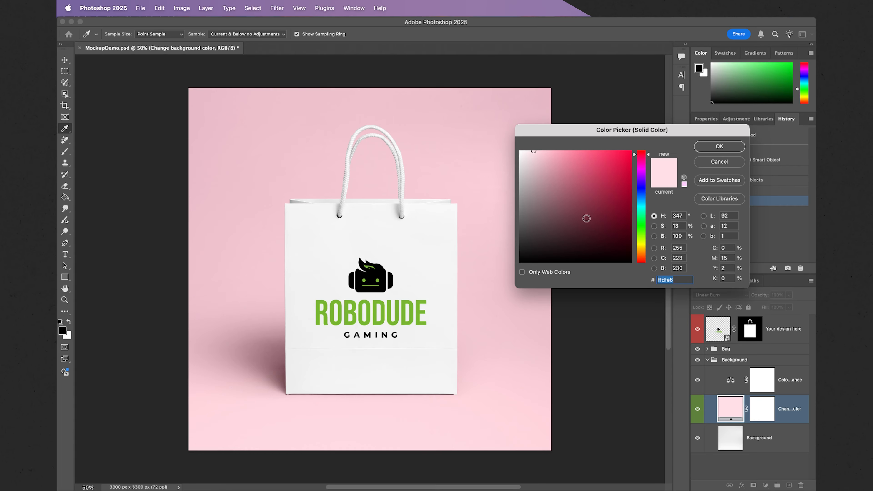
pyautogui.moveTo(586, 219); pyautogui.dragTo(518, 235)
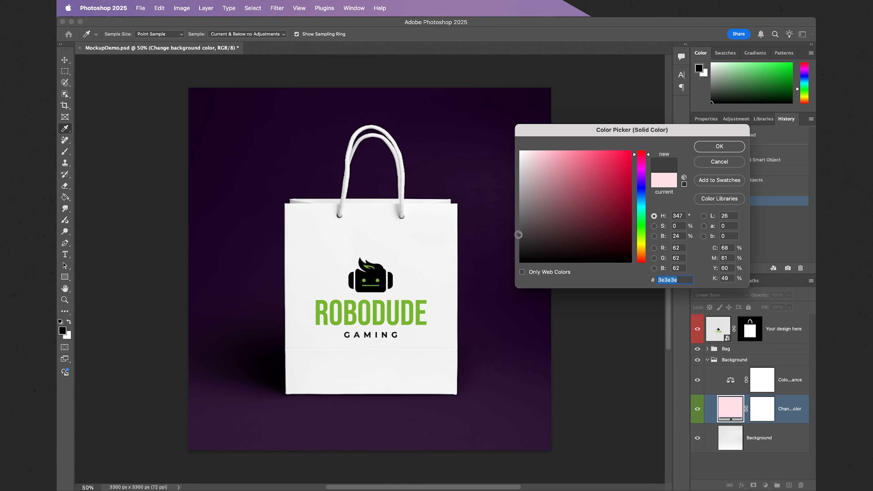
pyautogui.click(699, 149)
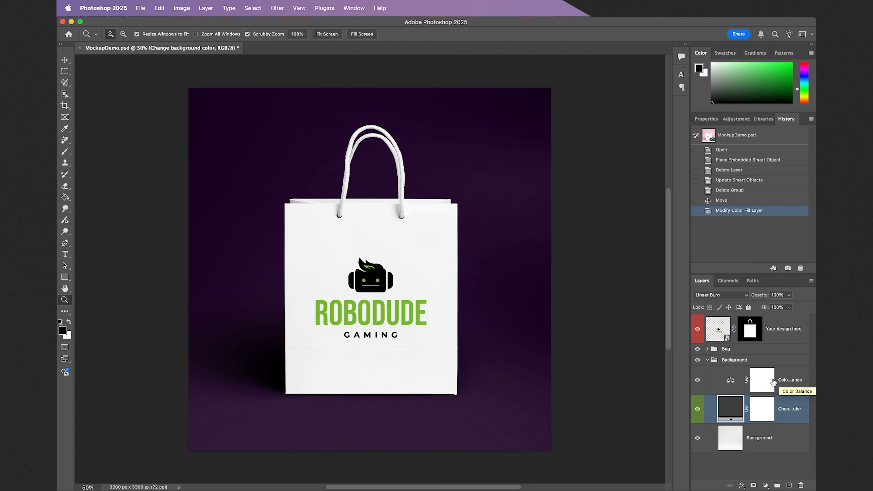
pyautogui.click(697, 380)
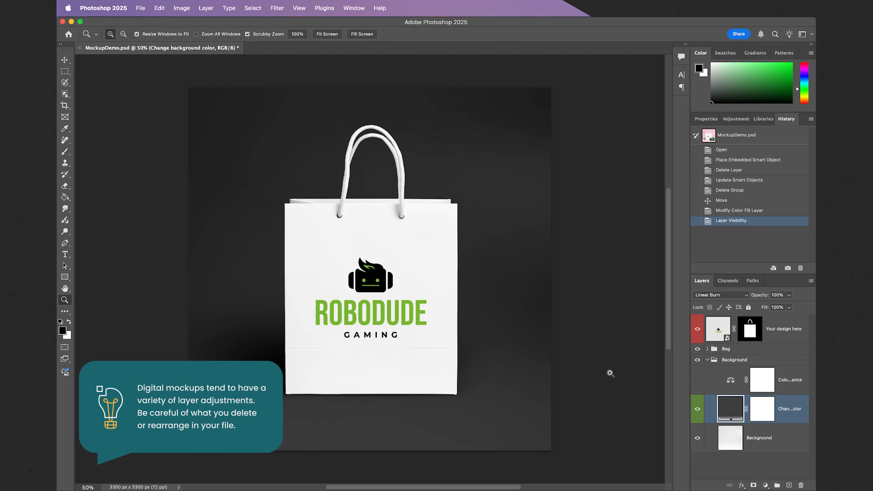
# Step: Expand the Bag group, add a Hue/Saturation adjustment layer above its Bag layer and clip it to that layer
pyautogui.click(707, 350)
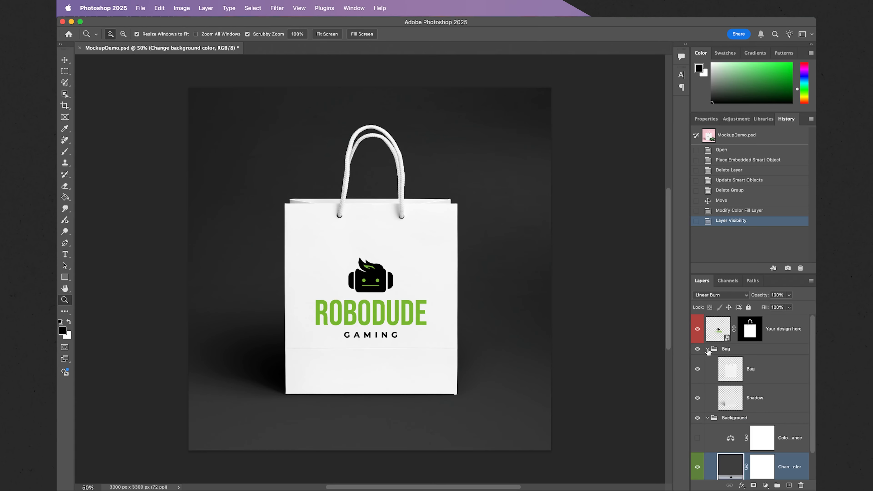
pyautogui.click(731, 373)
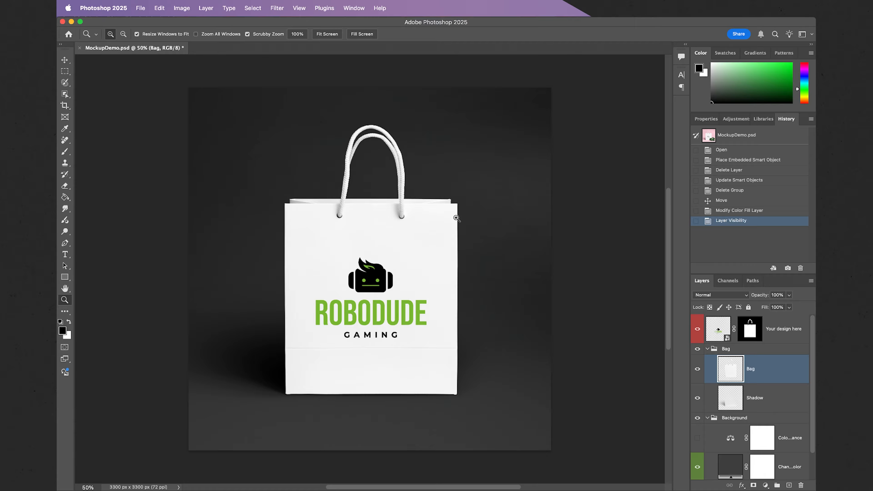
pyautogui.click(204, 8)
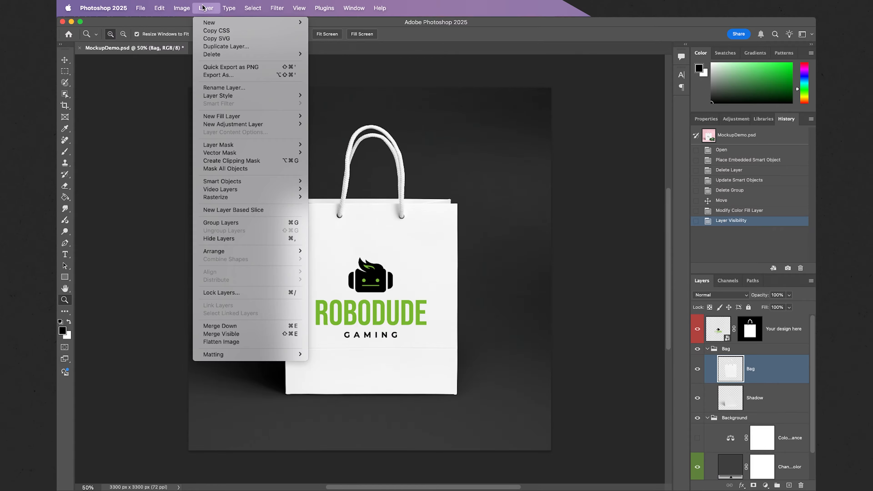
pyautogui.moveTo(271, 124)
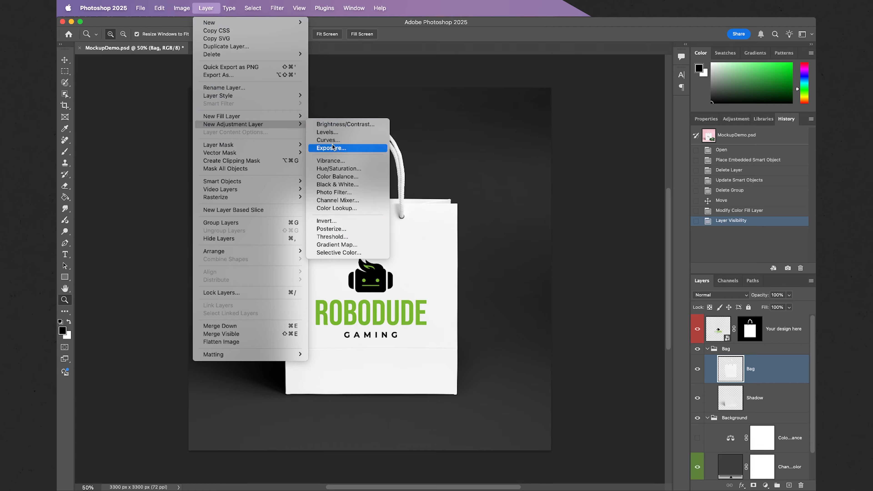
pyautogui.click(334, 168)
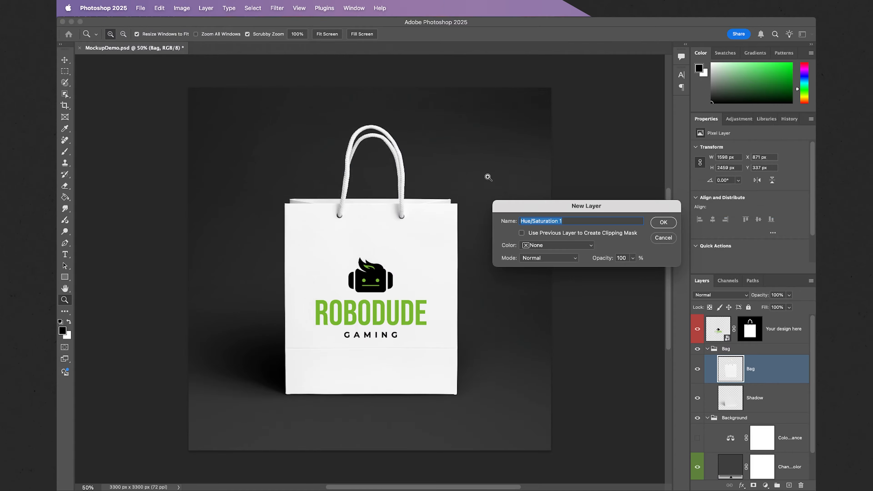
pyautogui.click(658, 222)
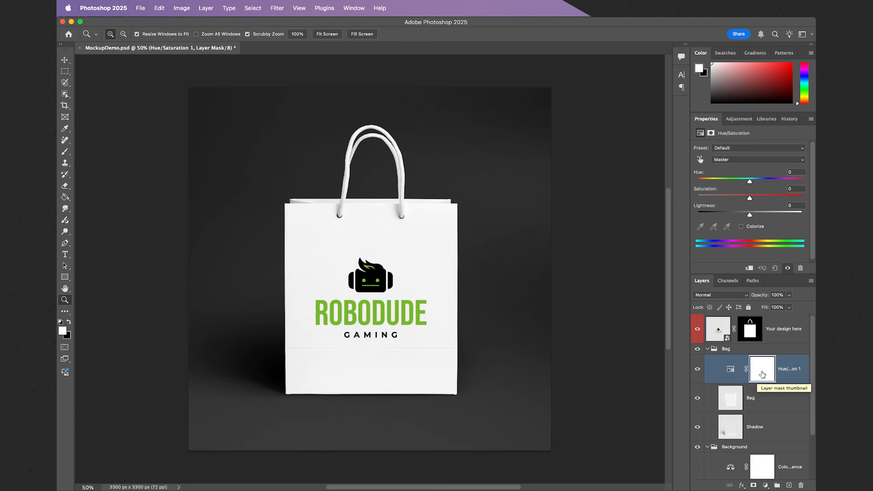
pyautogui.click(750, 269)
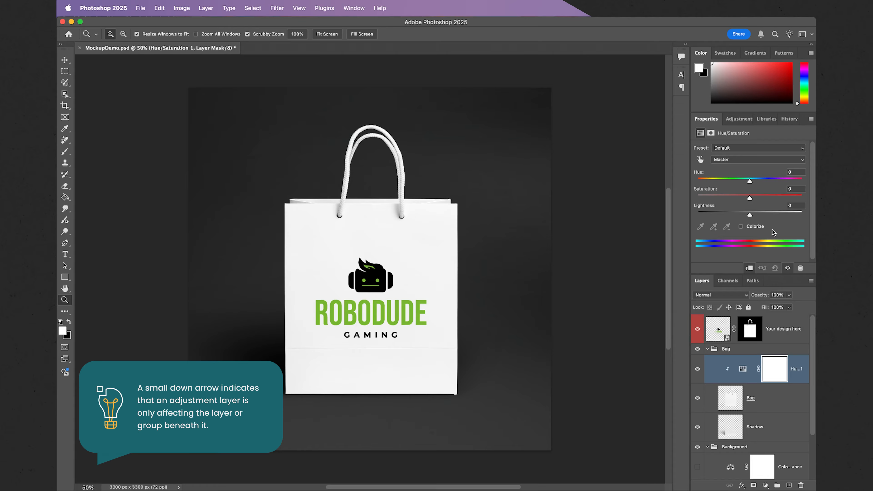
# Step: Colorize the bag with Hue 68, Saturation 34 and Lightness -22 in the Hue/Saturation adjustment
pyautogui.moveTo(750, 183)
pyautogui.mouseDown()
pyautogui.moveTo(726, 184)
pyautogui.moveTo(760, 184)
pyautogui.moveTo(749, 184)
pyautogui.mouseUp()
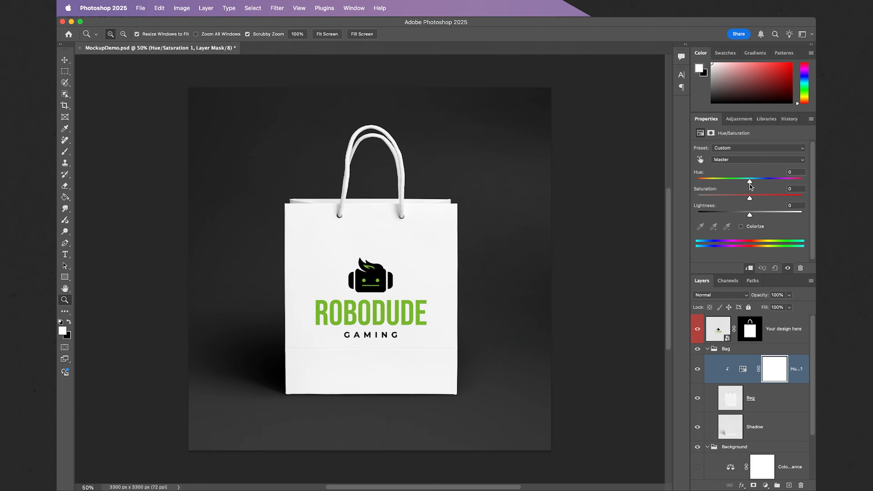
pyautogui.click(741, 227)
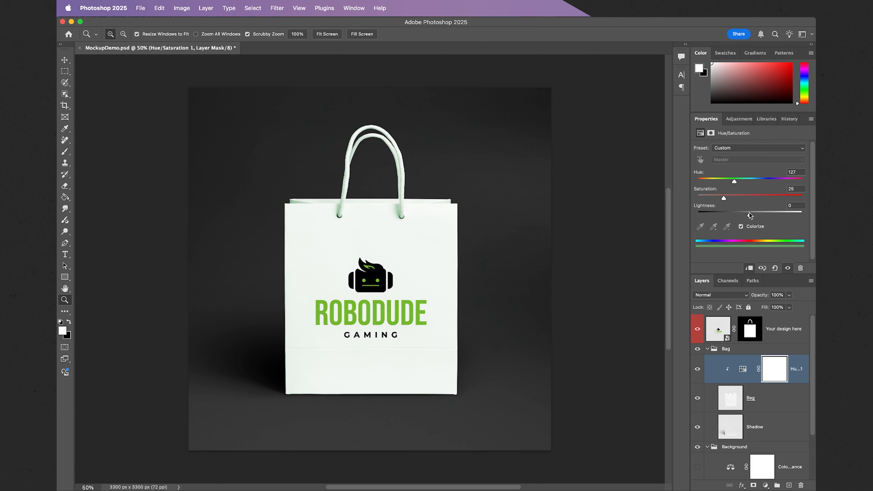
pyautogui.moveTo(735, 182); pyautogui.dragTo(744, 215)
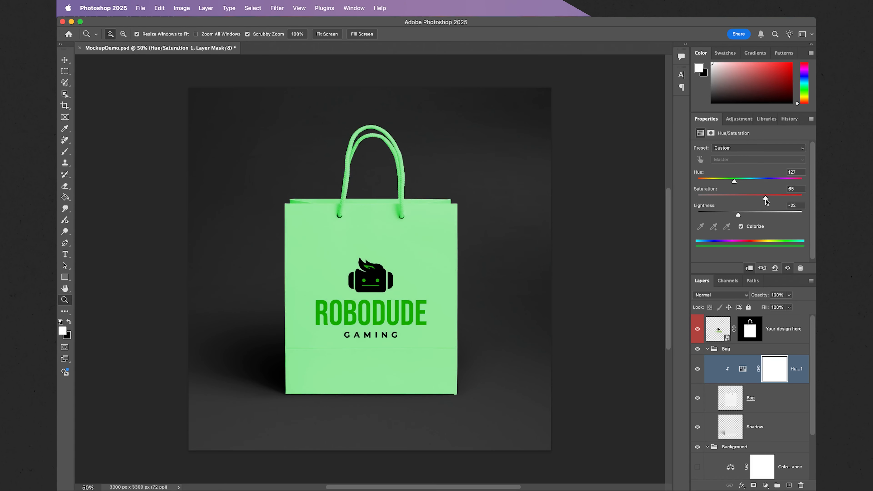
pyautogui.moveTo(765, 199); pyautogui.dragTo(719, 183)
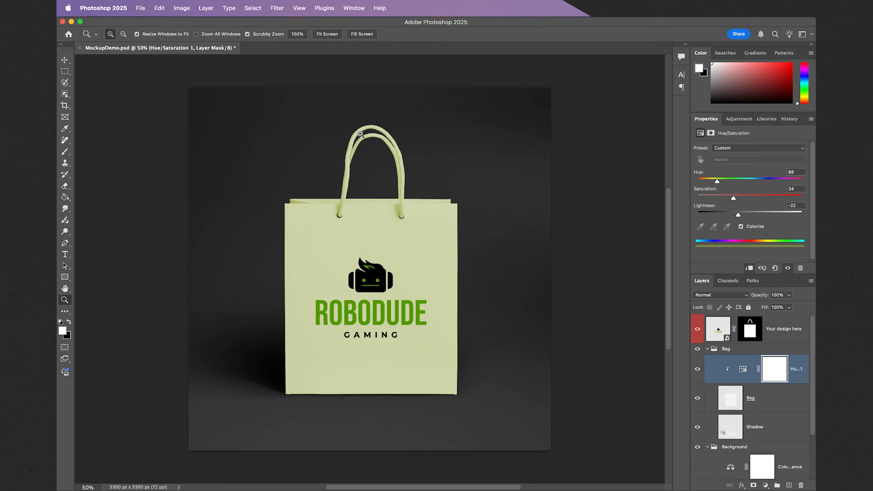
# Step: Brush black over both rope handles on the Hue/Saturation layer mask to remove the tint from them
pyautogui.moveTo(362, 139); pyautogui.dragTo(420, 146)
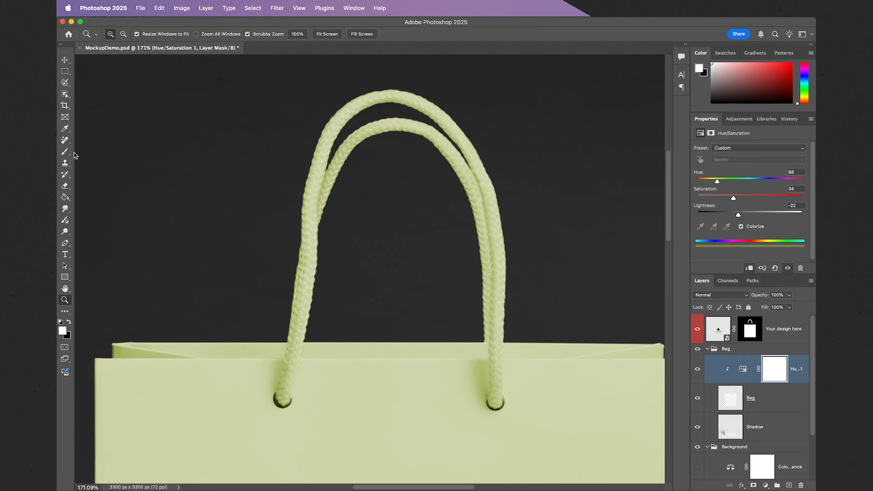
pyautogui.click(65, 151)
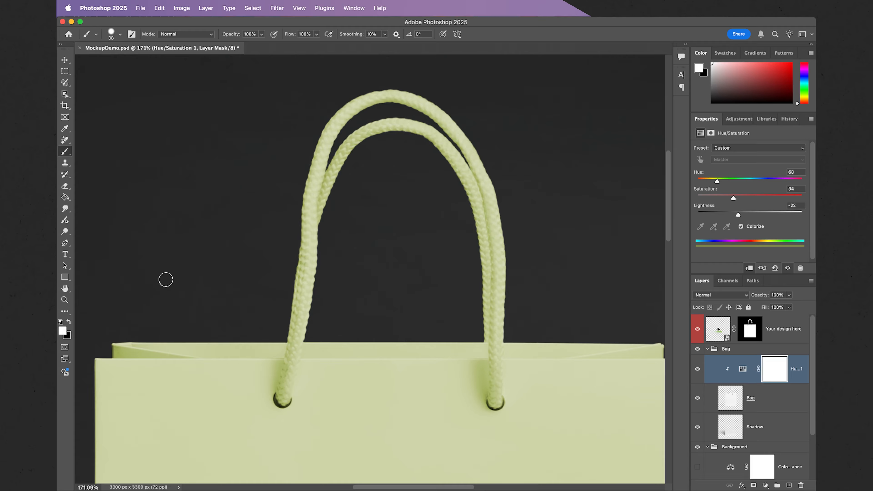
pyautogui.click(69, 322)
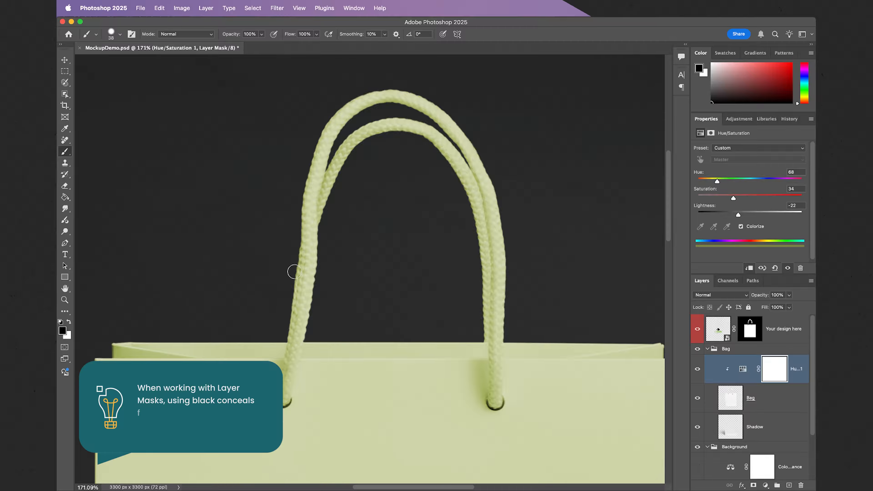
pyautogui.moveTo(311, 269)
pyautogui.mouseDown()
pyautogui.moveTo(293, 243)
pyautogui.moveTo(326, 259)
pyautogui.moveTo(298, 220)
pyautogui.moveTo(328, 238)
pyautogui.moveTo(295, 207)
pyautogui.moveTo(326, 265)
pyautogui.moveTo(286, 238)
pyautogui.moveTo(324, 284)
pyautogui.moveTo(306, 276)
pyautogui.moveTo(295, 277)
pyautogui.moveTo(324, 288)
pyautogui.moveTo(295, 283)
pyautogui.moveTo(323, 288)
pyautogui.moveTo(288, 284)
pyautogui.moveTo(298, 297)
pyautogui.moveTo(331, 300)
pyautogui.moveTo(291, 302)
pyautogui.moveTo(319, 315)
pyautogui.moveTo(289, 315)
pyautogui.moveTo(310, 324)
pyautogui.moveTo(286, 322)
pyautogui.mouseUp()
pyautogui.moveTo(282, 400)
pyautogui.mouseDown()
pyautogui.moveTo(297, 317)
pyautogui.moveTo(299, 173)
pyautogui.moveTo(333, 200)
pyautogui.moveTo(320, 126)
pyautogui.moveTo(354, 177)
pyautogui.moveTo(368, 75)
pyautogui.moveTo(387, 126)
pyautogui.moveTo(419, 73)
pyautogui.moveTo(429, 183)
pyautogui.moveTo(452, 163)
pyautogui.moveTo(465, 242)
pyautogui.moveTo(476, 251)
pyautogui.moveTo(504, 234)
pyautogui.moveTo(480, 287)
pyautogui.moveTo(488, 308)
pyautogui.moveTo(494, 336)
pyautogui.mouseUp()
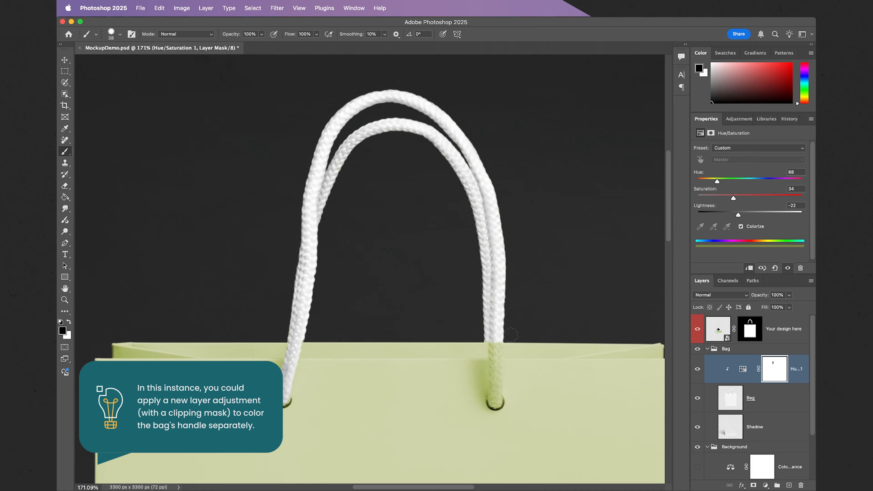
pyautogui.moveTo(502, 386)
pyautogui.mouseDown()
pyautogui.moveTo(495, 400)
pyautogui.moveTo(495, 335)
pyautogui.mouseUp()
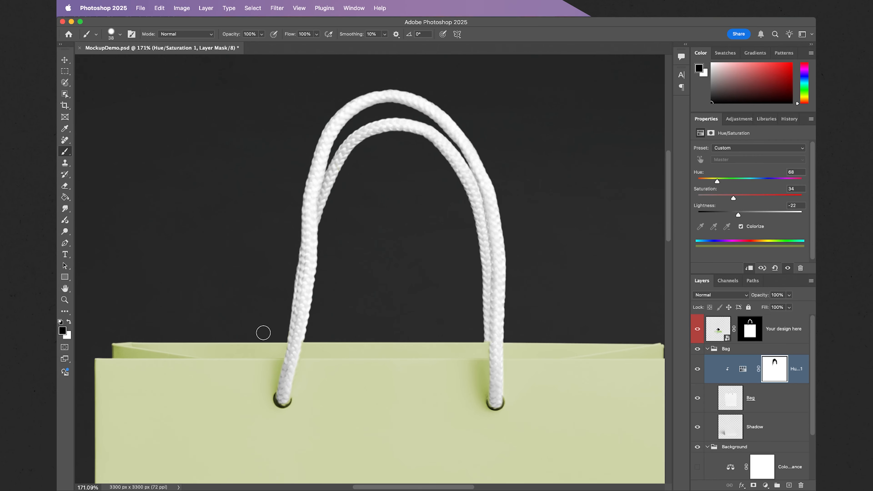
# Step: Change the "Change background color" fill layer to the muted green #668352
pyautogui.click(65, 300)
pyautogui.moveTo(345, 307); pyautogui.dragTo(298, 308)
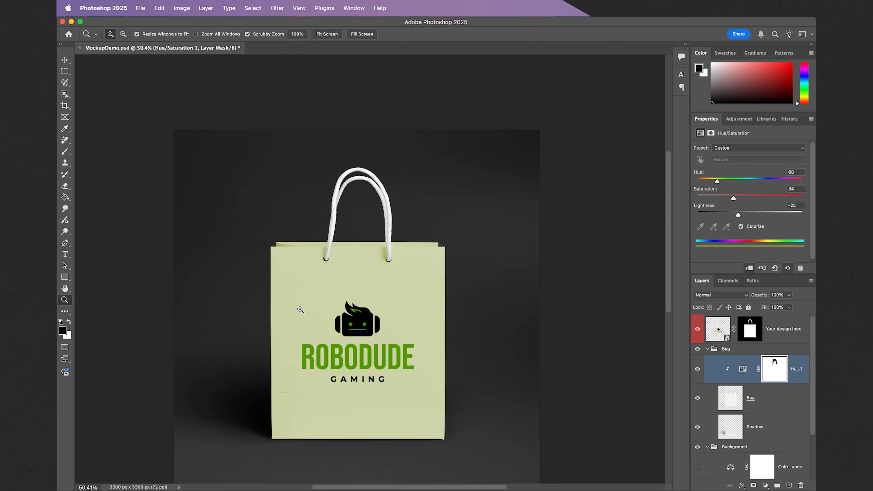
pyautogui.scroll(-2, 300, 309)
pyautogui.hscroll(-1, 300, 309)
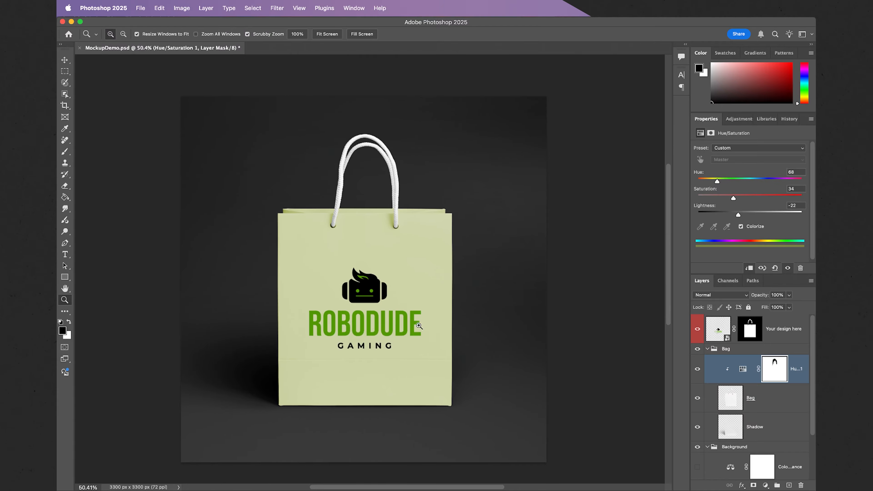
pyautogui.scroll(-2, 768, 435)
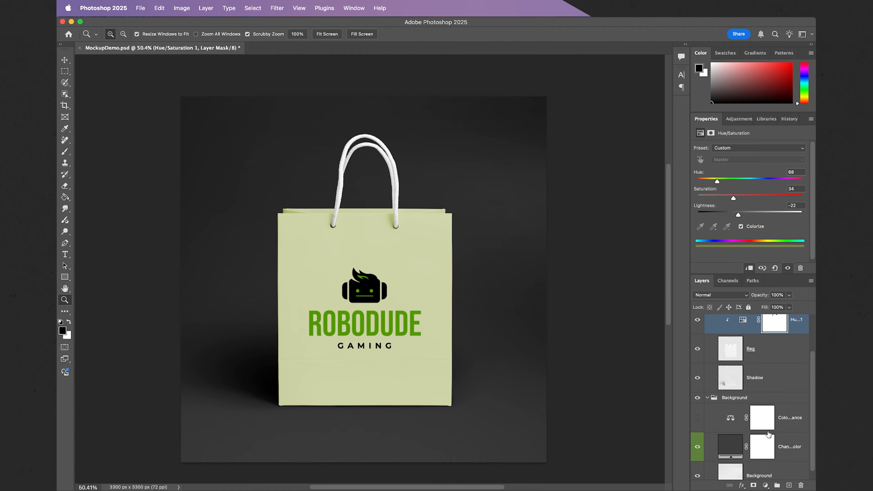
pyautogui.scroll(-1, 768, 434)
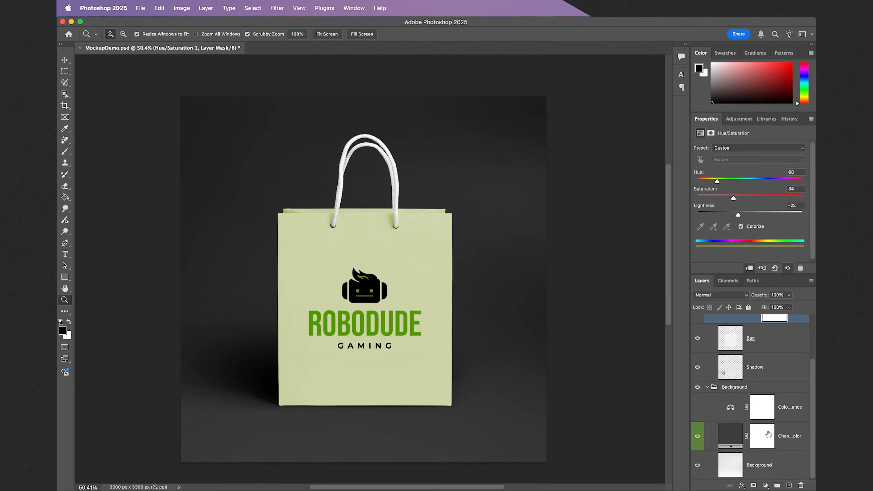
pyautogui.doubleClick(731, 435)
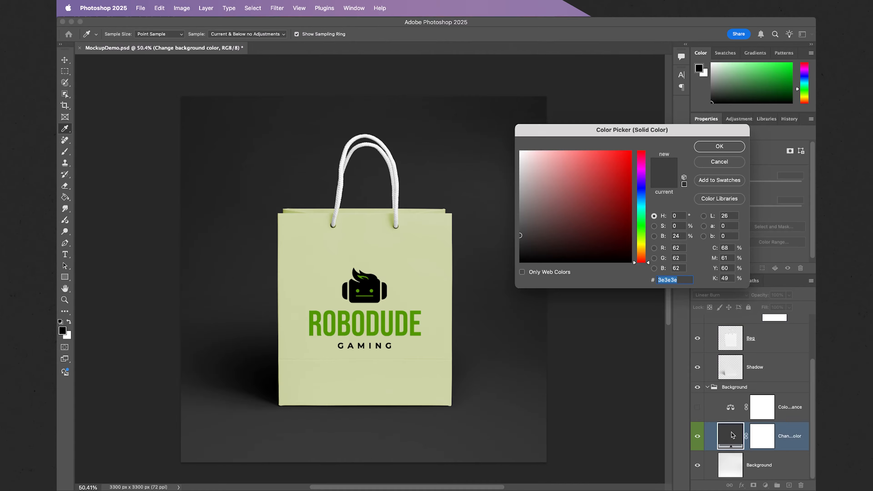
pyautogui.click(641, 230)
pyautogui.click(530, 233)
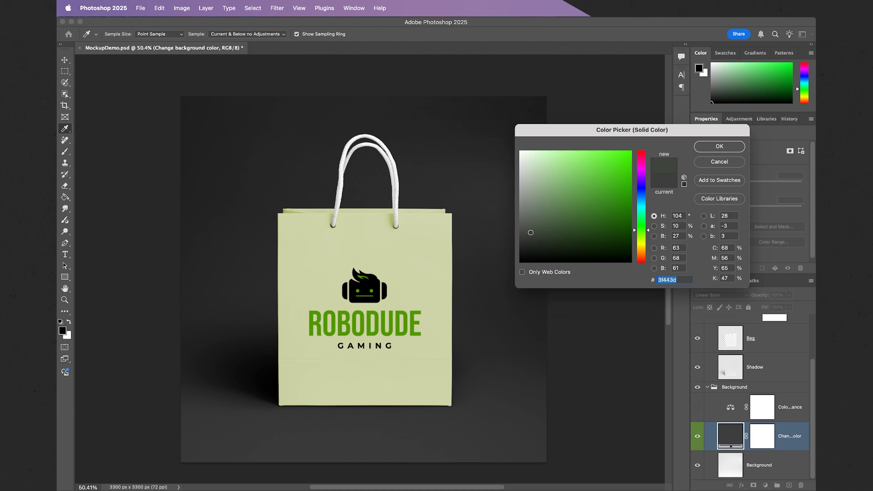
pyautogui.moveTo(531, 233); pyautogui.dragTo(561, 205)
pyautogui.click(641, 232)
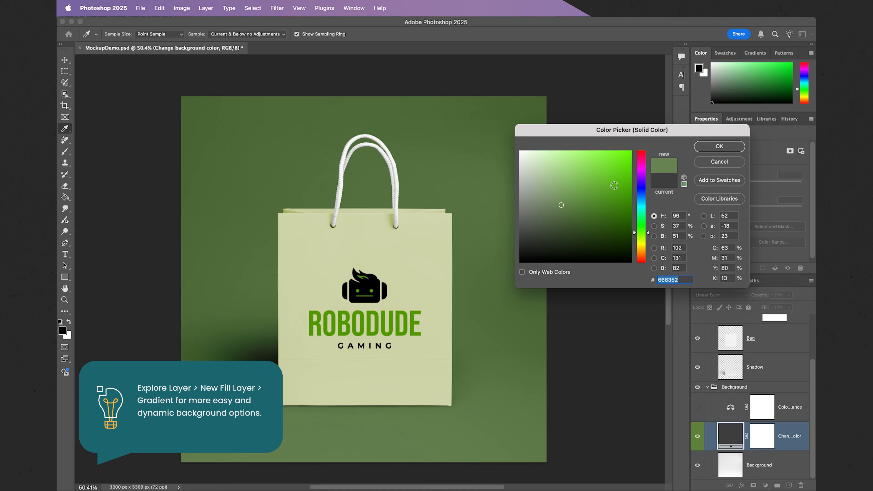
pyautogui.click(705, 150)
pyautogui.press('z')
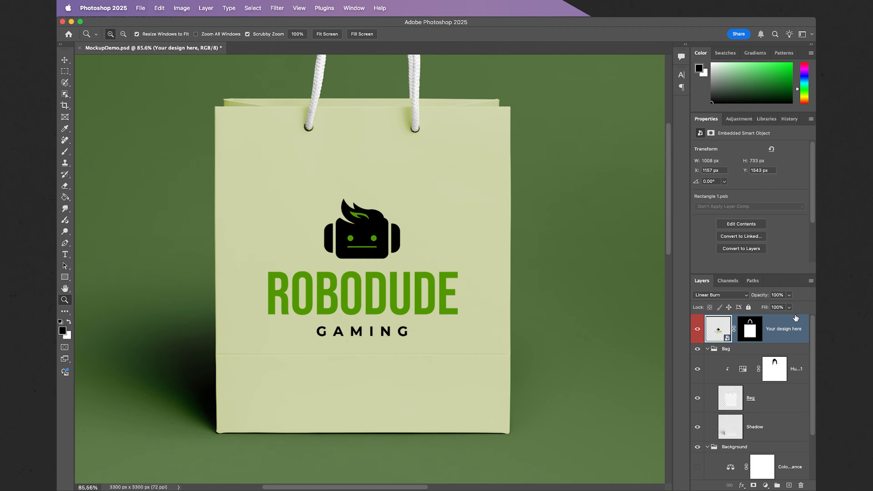
pyautogui.click(789, 295)
pyautogui.moveTo(790, 305)
pyautogui.mouseDown()
pyautogui.moveTo(782, 305)
pyautogui.moveTo(791, 305)
pyautogui.mouseUp()
pyautogui.click(789, 296)
pyautogui.click(788, 307)
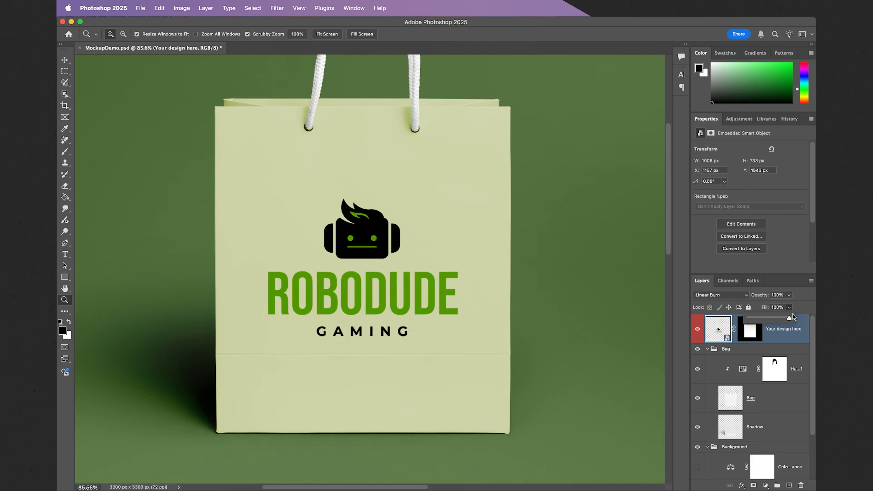
pyautogui.click(798, 298)
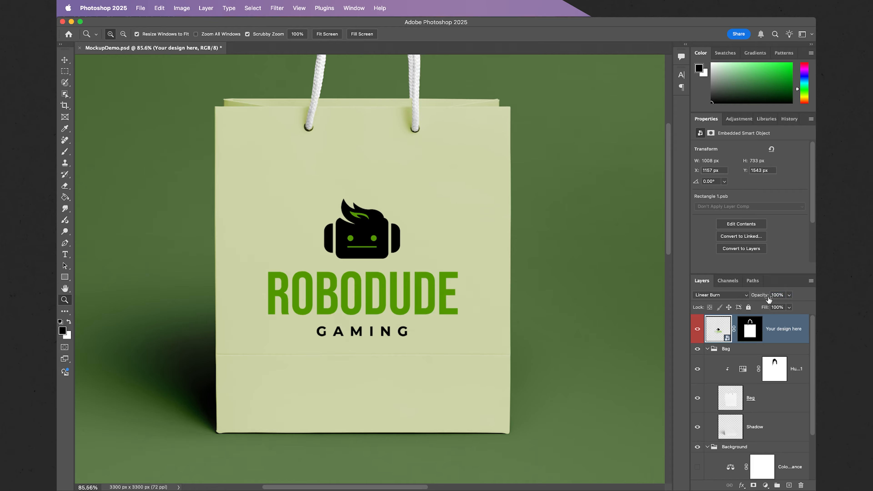
# Step: Set the "Your design here" layer's blend mode to Multiply and its opacity to 84%
pyautogui.click(734, 296)
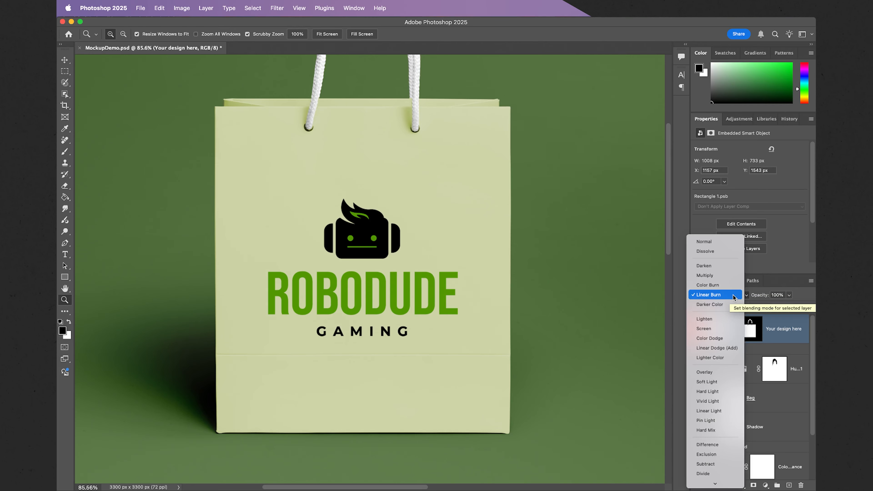
pyautogui.click(722, 277)
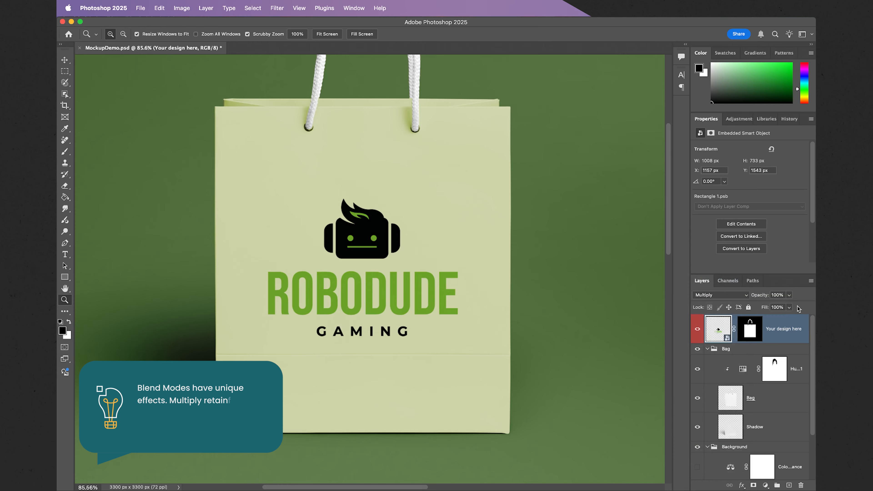
pyautogui.click(789, 295)
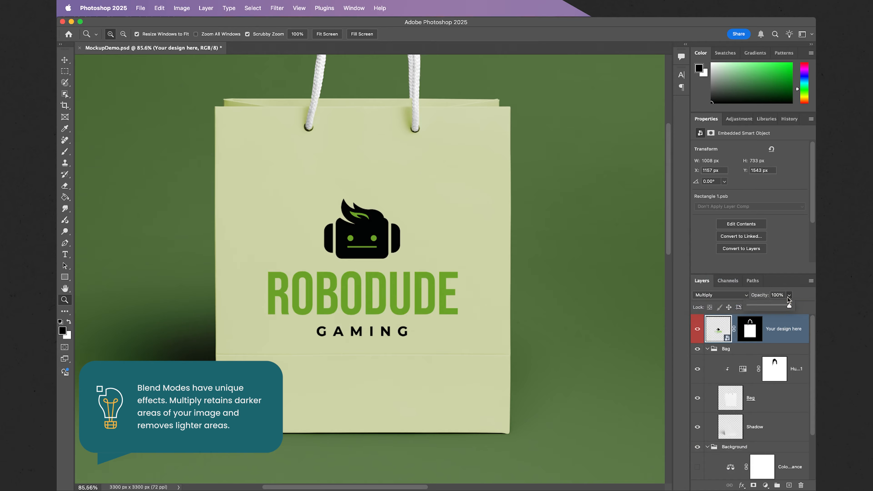
pyautogui.moveTo(787, 302); pyautogui.dragTo(783, 305)
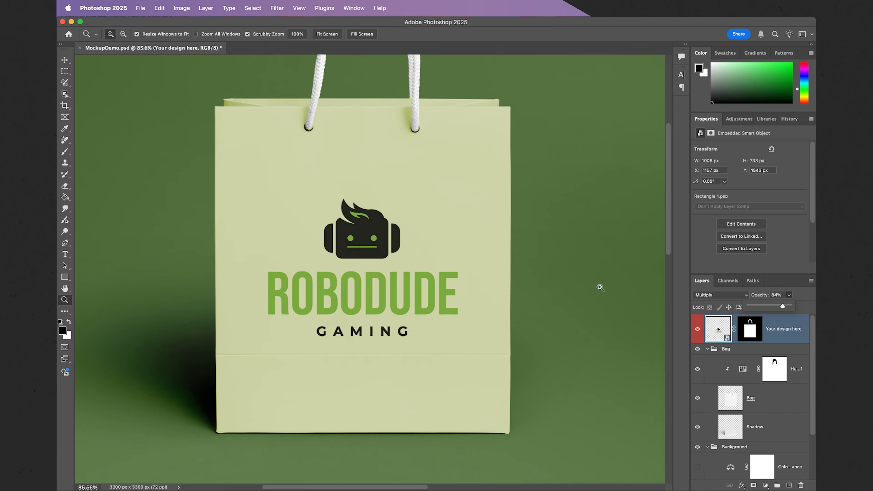
pyautogui.moveTo(599, 287); pyautogui.dragTo(577, 295)
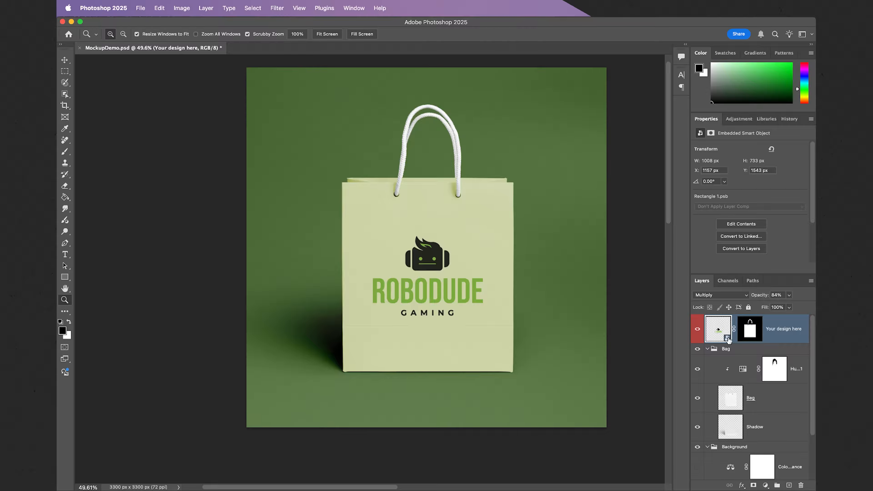
pyautogui.scroll(-3, 733, 397)
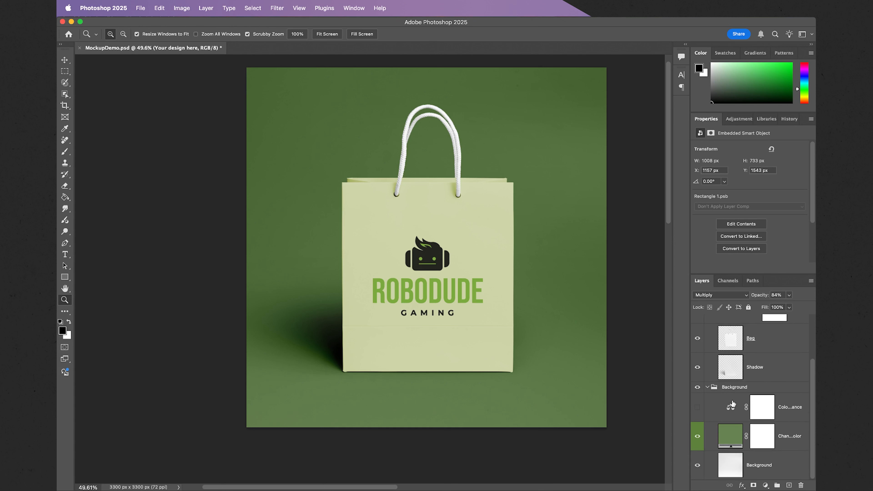